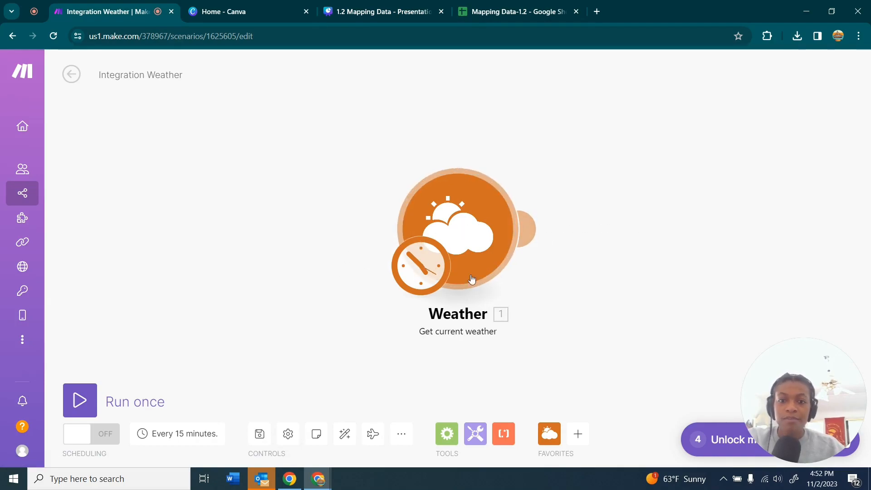
Confirm the Weather module's city location and add a Google Sheets Add a Row module after it.
click(484, 263)
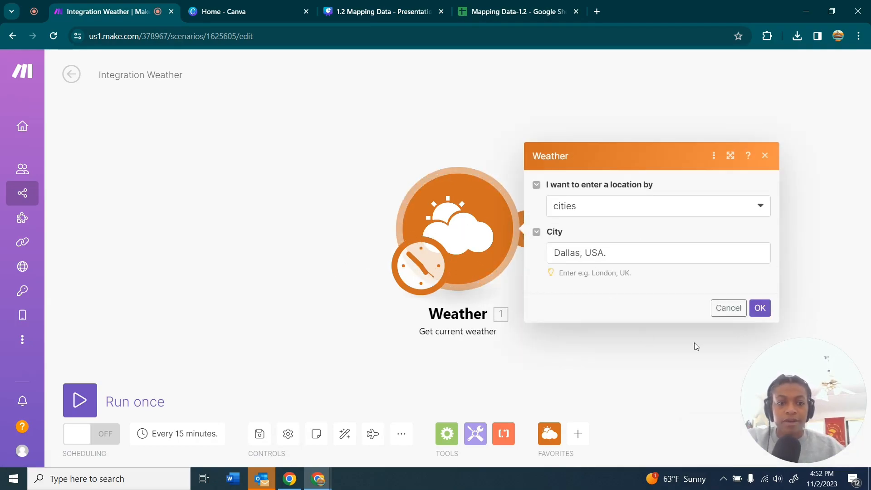
click(758, 310)
drag(769, 315, 533, 303)
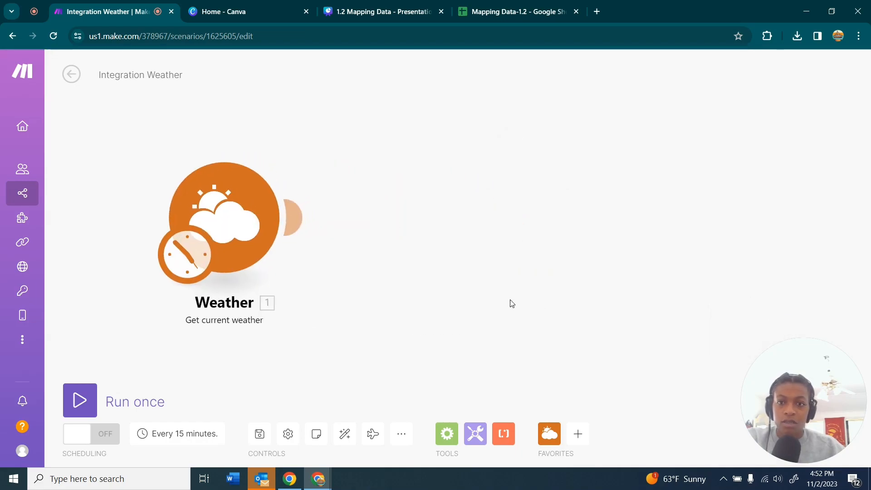
click(388, 230)
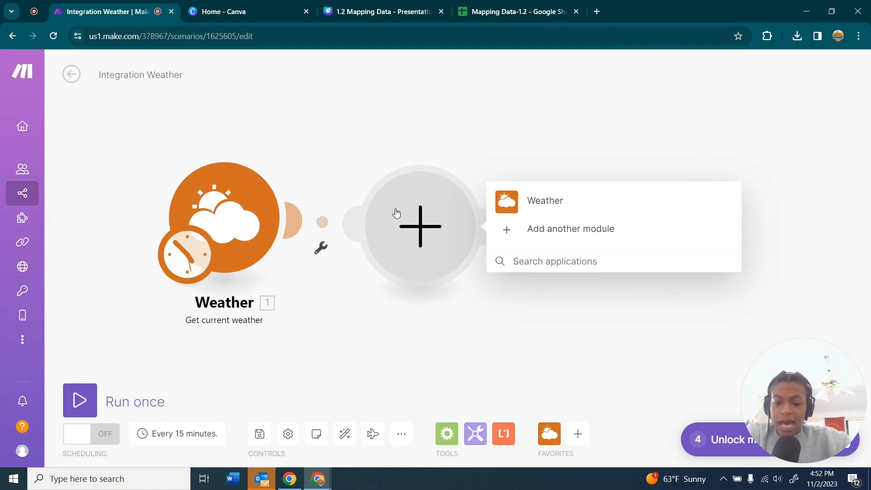
text(shee)
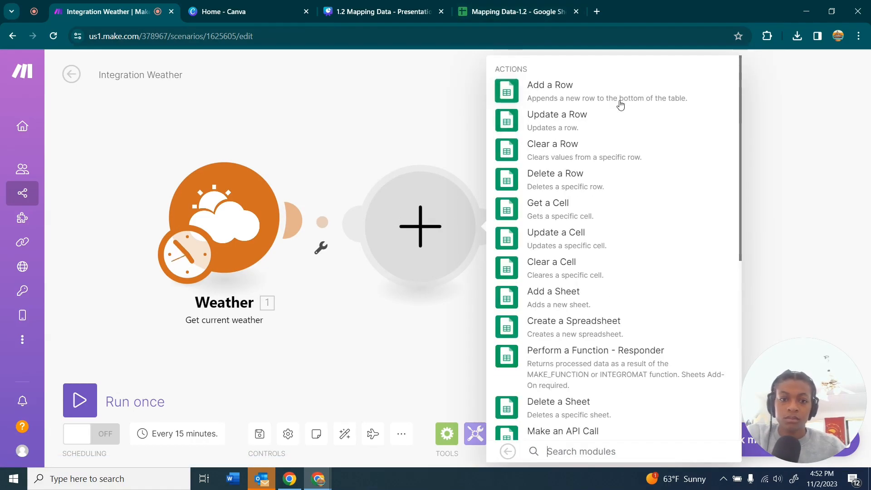
click(545, 93)
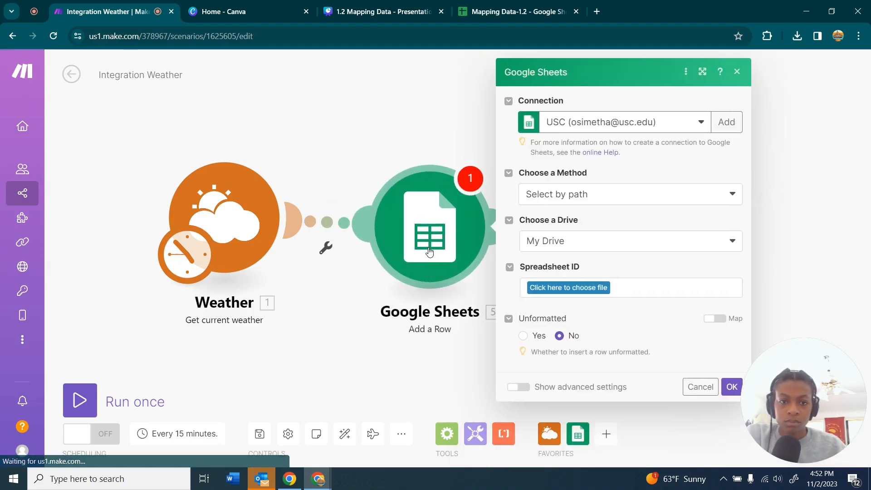
Use the Work G-Acct connection for the Google Sheets module, keeping Select by path and My Drive.
click(707, 125)
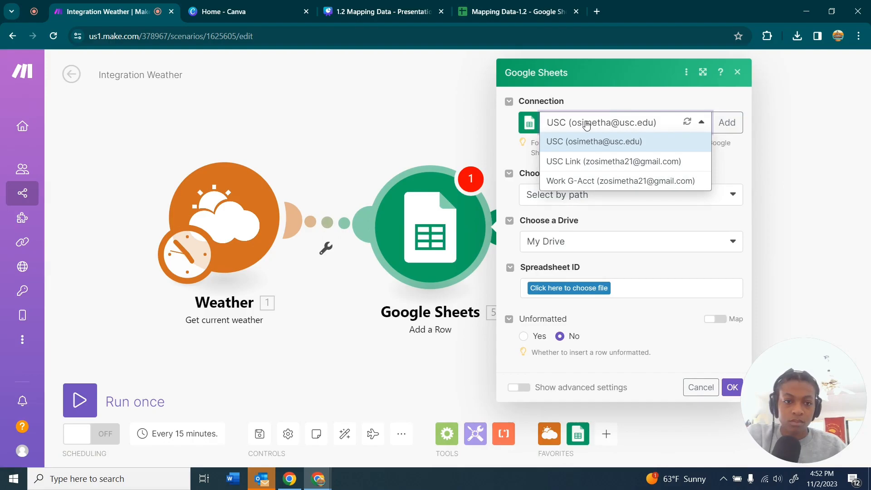
click(600, 181)
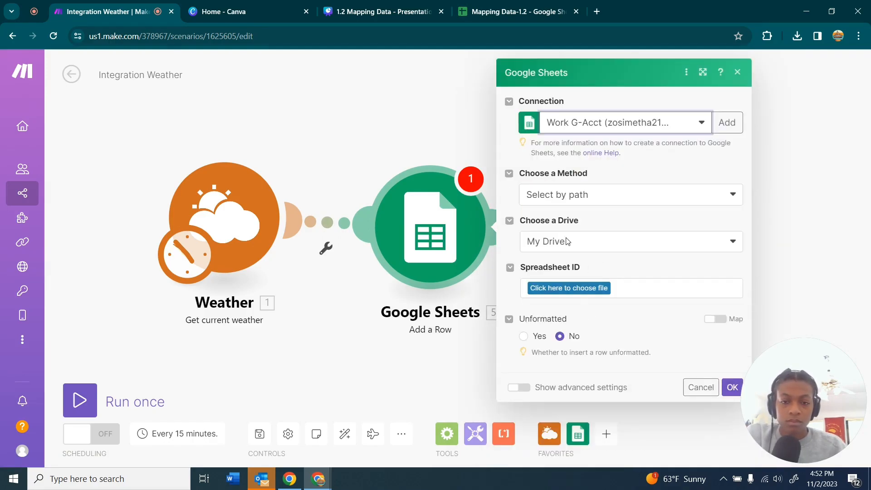
click(648, 195)
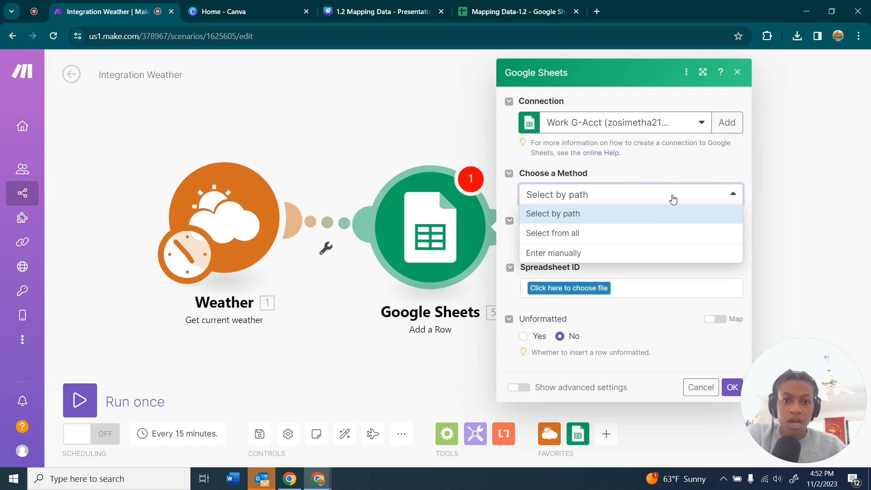
click(753, 239)
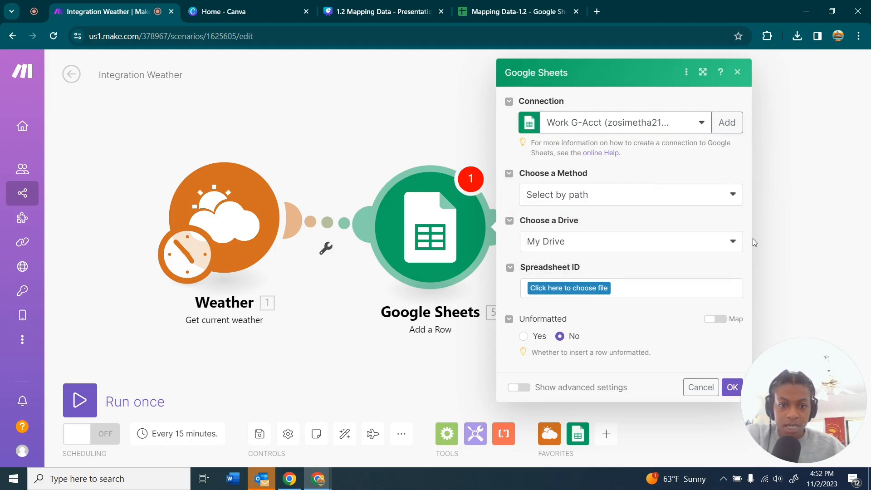
click(722, 246)
click(655, 200)
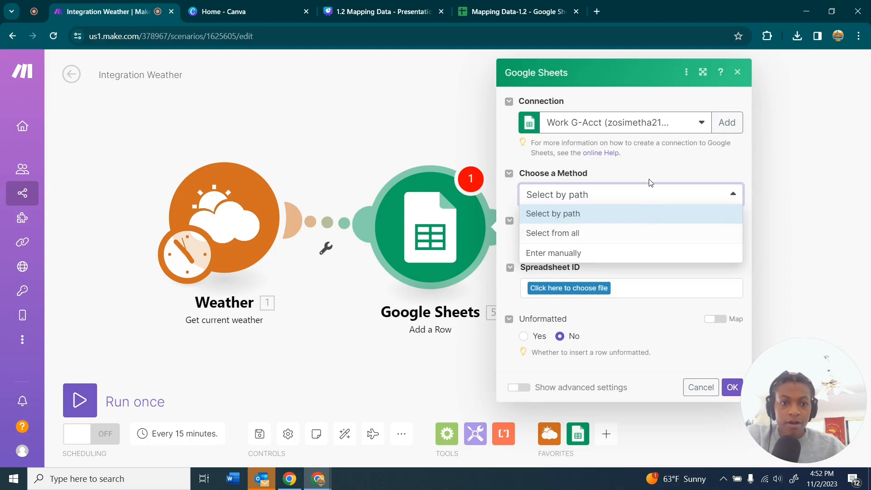
click(653, 165)
Choose the Mapping Data-1.2 spreadsheet and its Weather sheet as the destination for the new row.
click(571, 289)
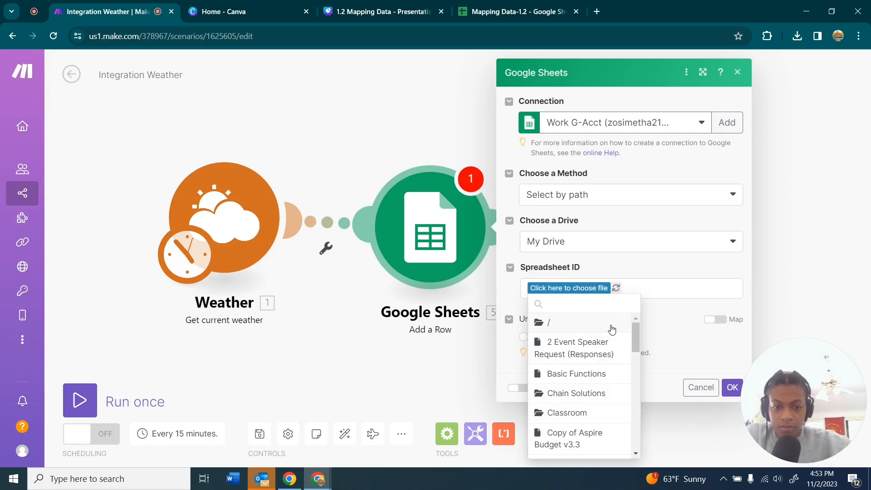
text(mapp)
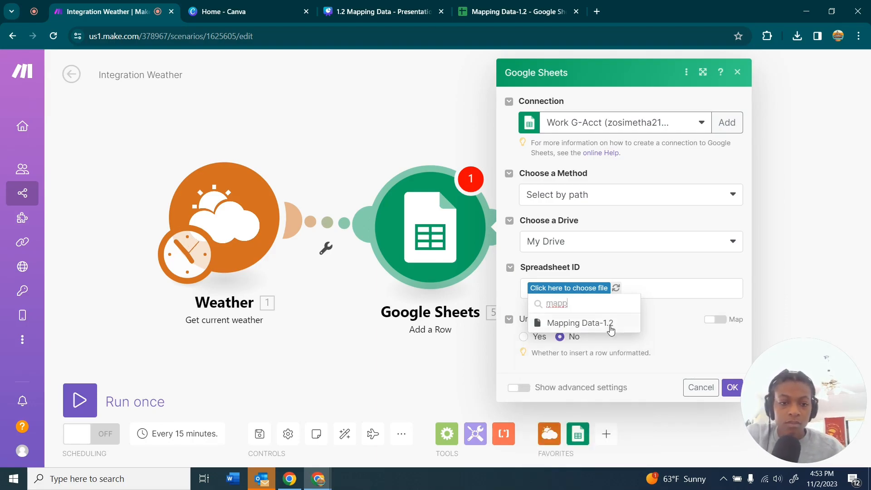
click(611, 327)
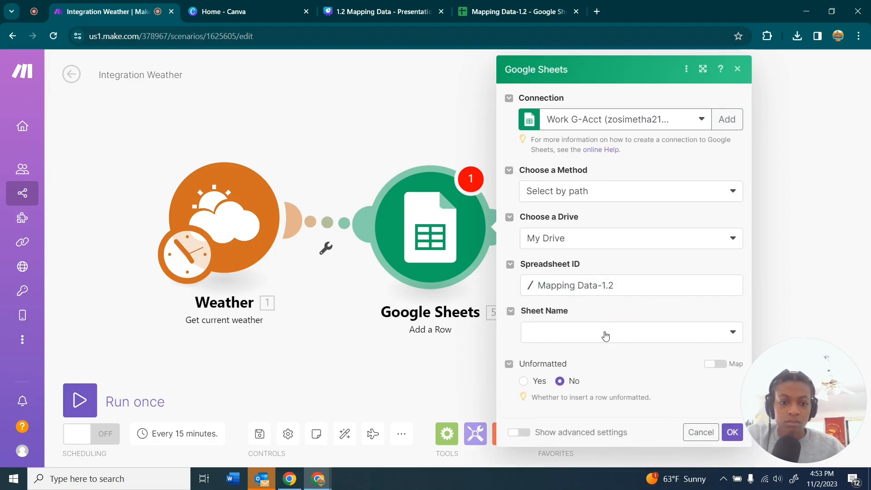
click(606, 332)
click(576, 343)
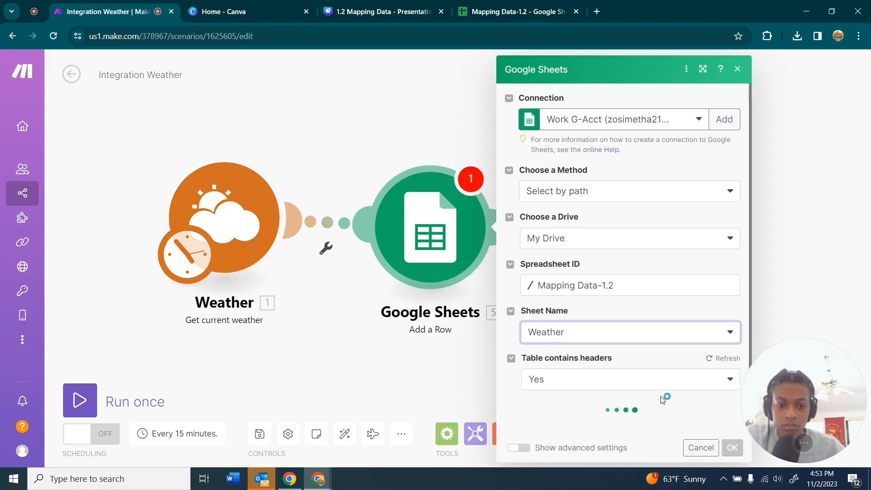
Review the Max, Min and Condition value fields and save the Google Sheets module's settings.
scroll(661, 396, down, 10)
scroll(547, 356, up, 6)
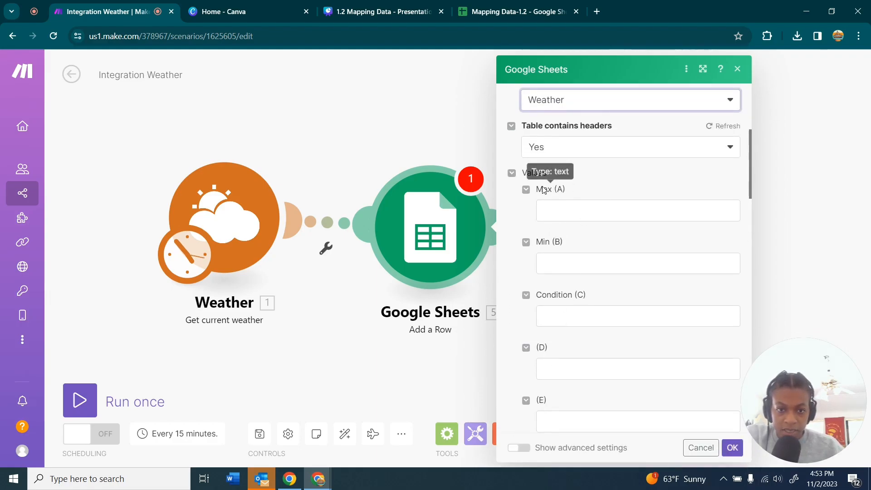
drag(544, 190, 568, 191)
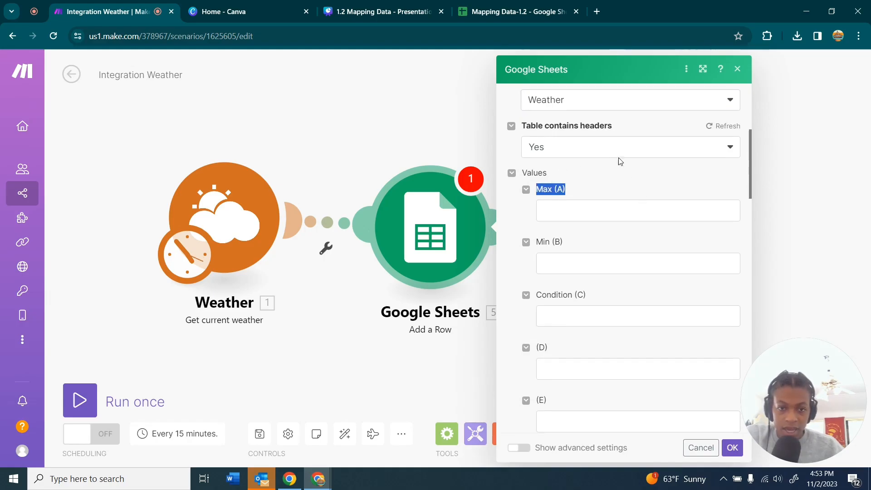
drag(603, 193, 544, 192)
click(531, 196)
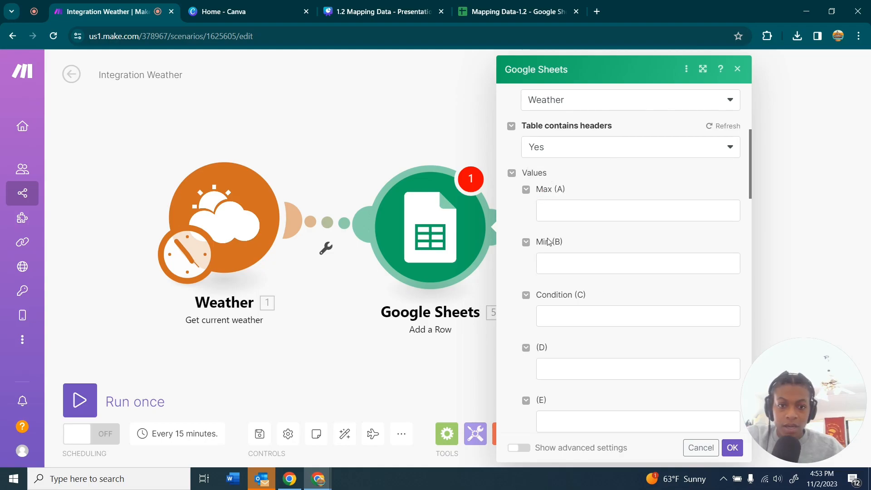
drag(571, 240, 535, 236)
drag(619, 300, 520, 295)
click(728, 449)
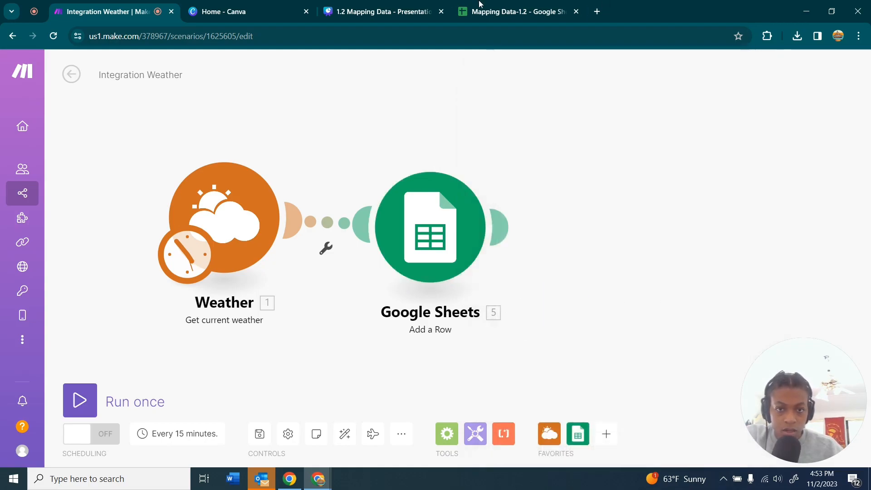
Switch to the Mapping Data-1.2 spreadsheet in Google Sheets and examine the header cells and the row beneath them.
click(513, 12)
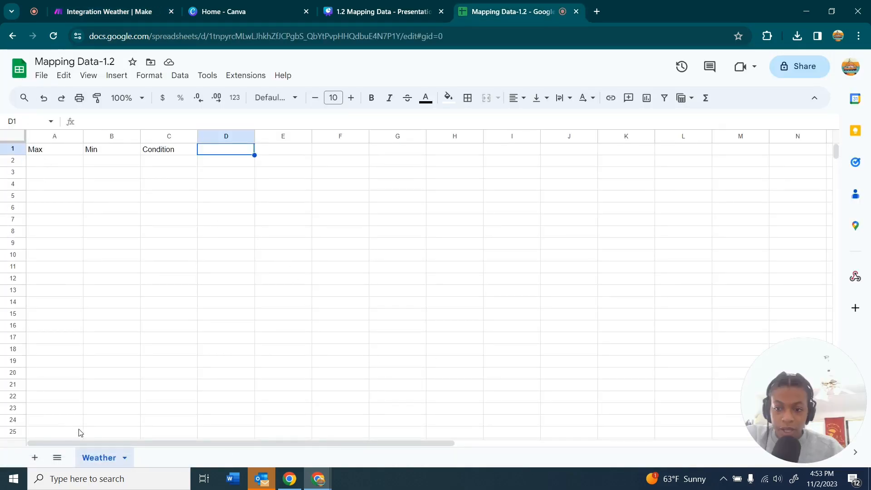
click(59, 153)
click(121, 156)
click(160, 156)
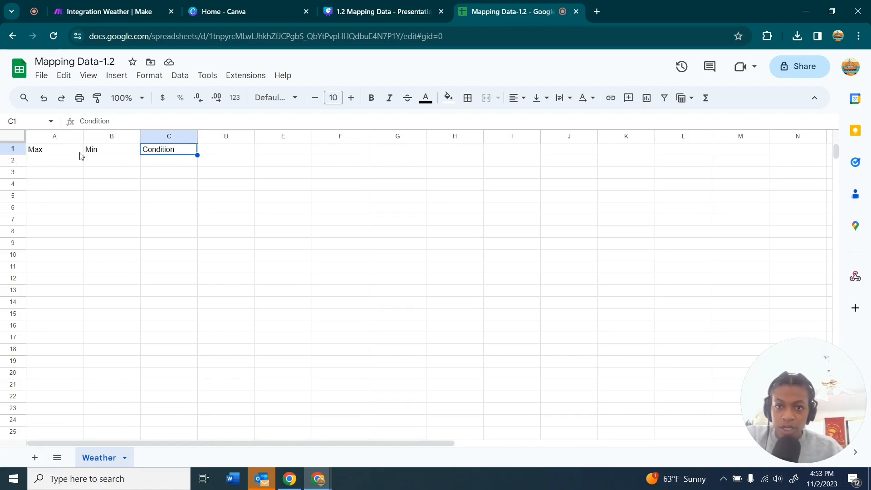
click(74, 165)
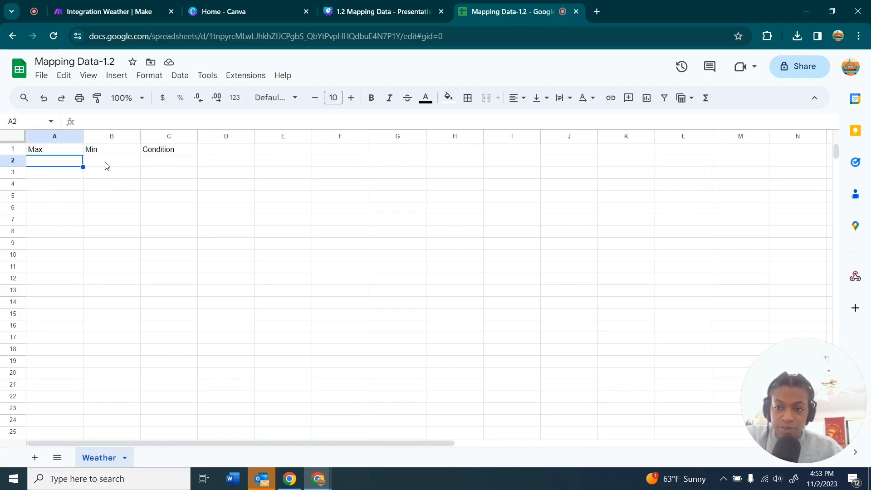
click(106, 166)
click(173, 166)
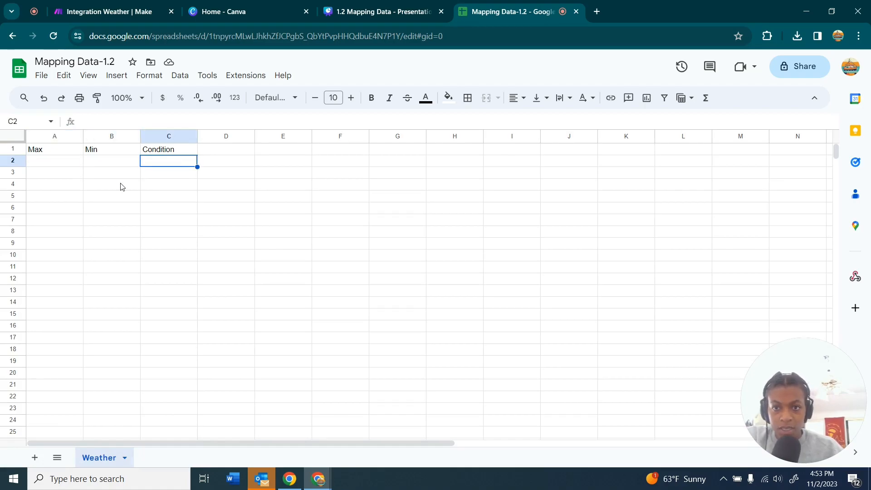
Return to the Make scenario, reopen the Google Sheets module and map the Weather module's Temperature to Max (A).
click(89, 10)
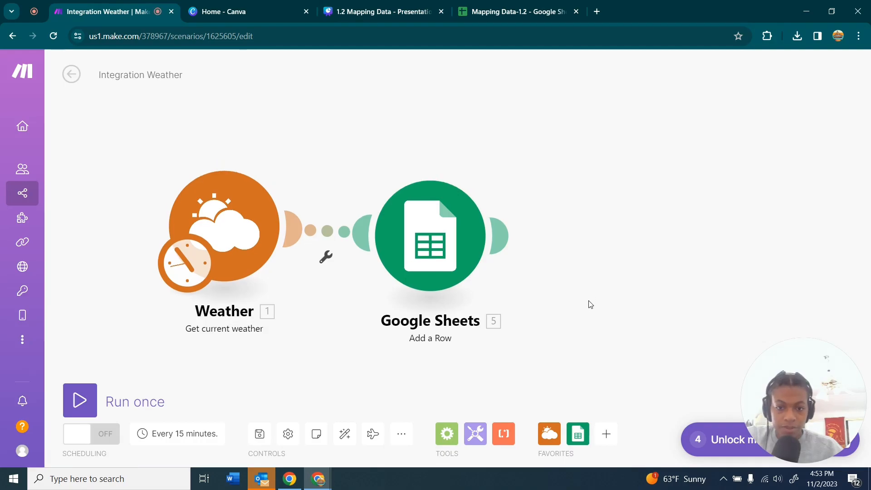
drag(446, 244, 421, 228)
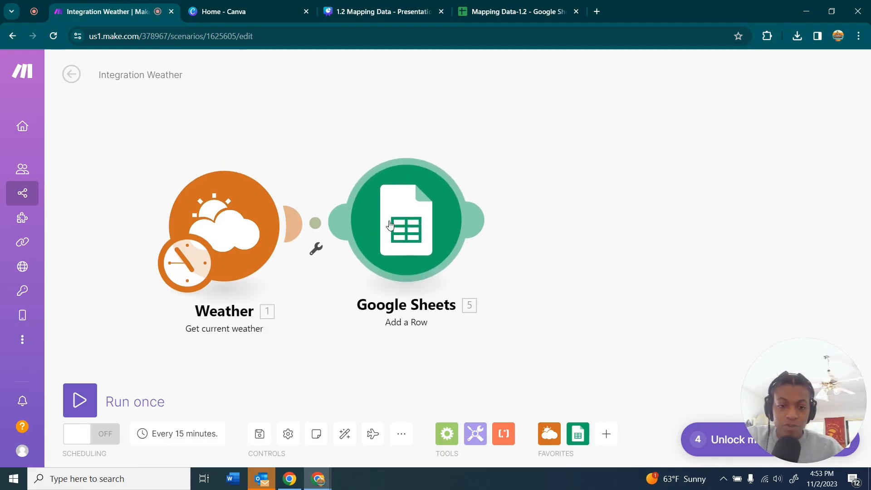
click(421, 228)
scroll(575, 265, down, 7)
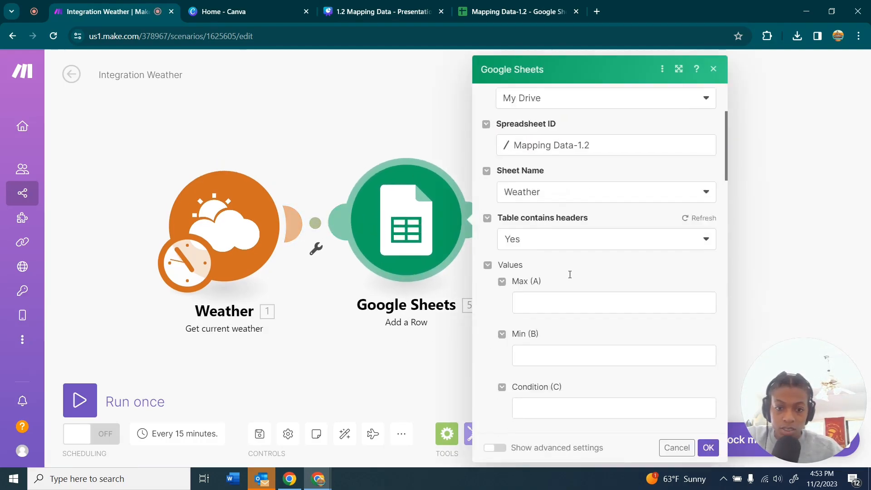
scroll(554, 207, up, 1)
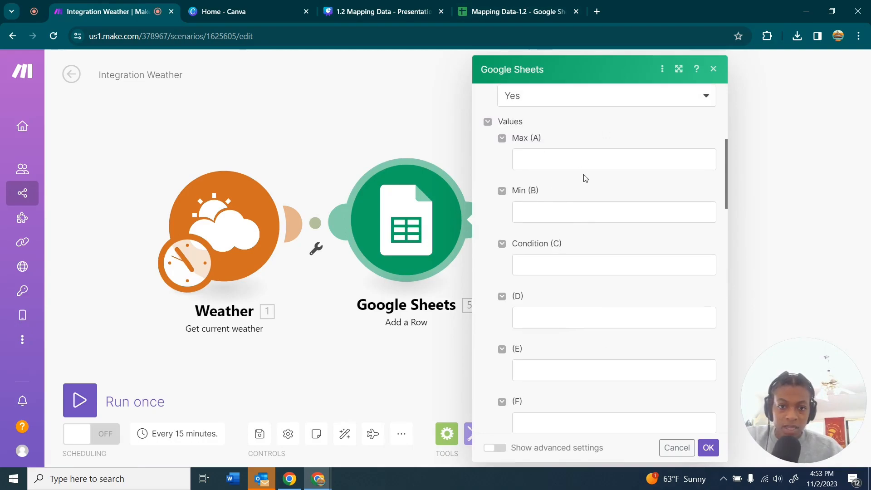
click(551, 162)
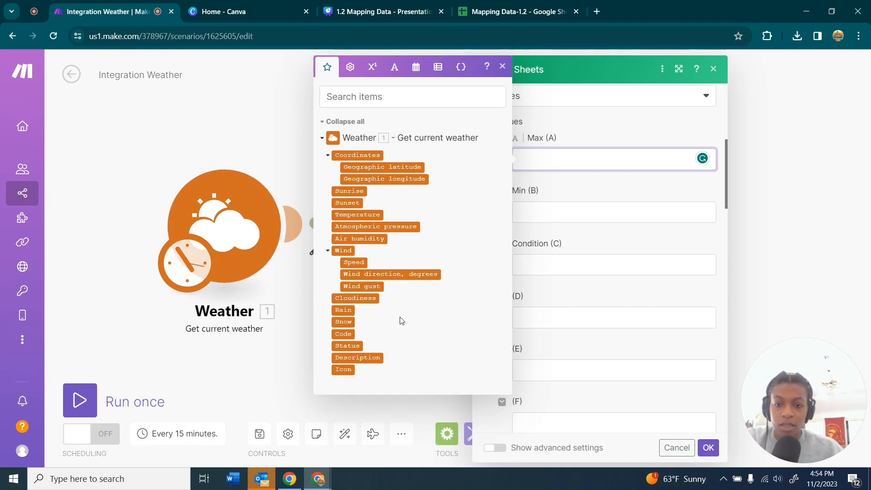
click(358, 215)
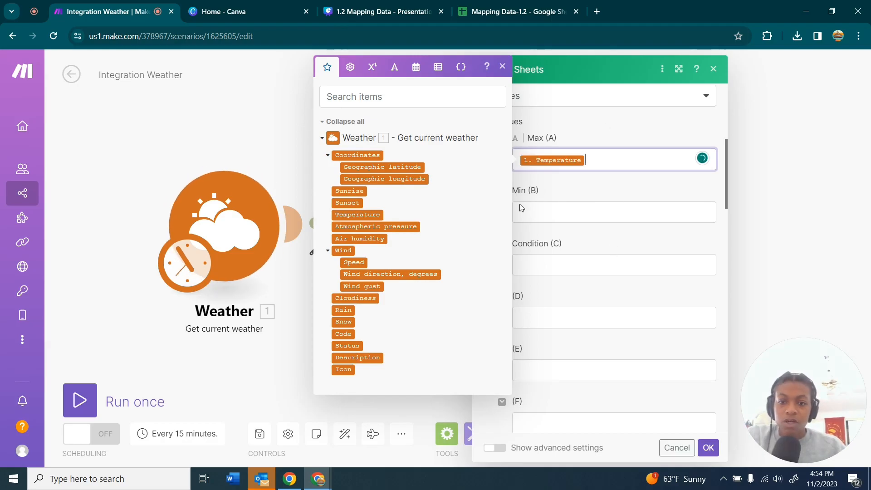
In the Mapping Data-1.2 spreadsheet, change the A1 header to Temp and the B1 header to Sunset.
click(517, 11)
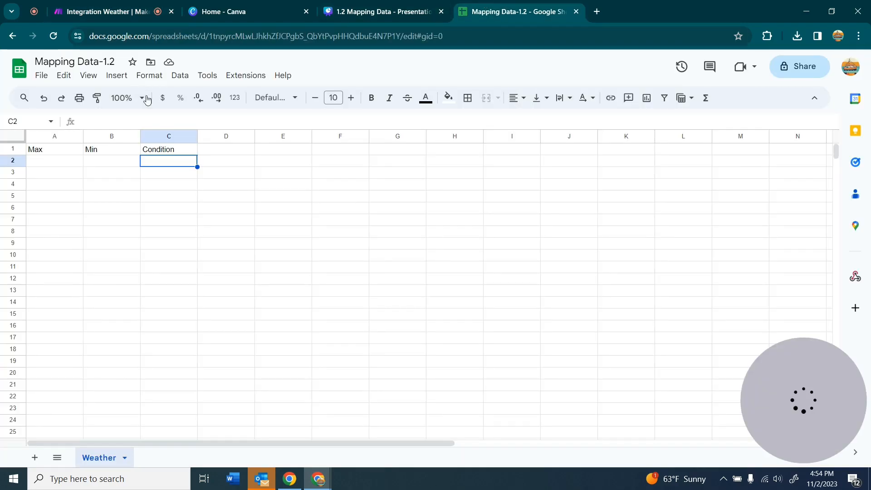
double_click(63, 150)
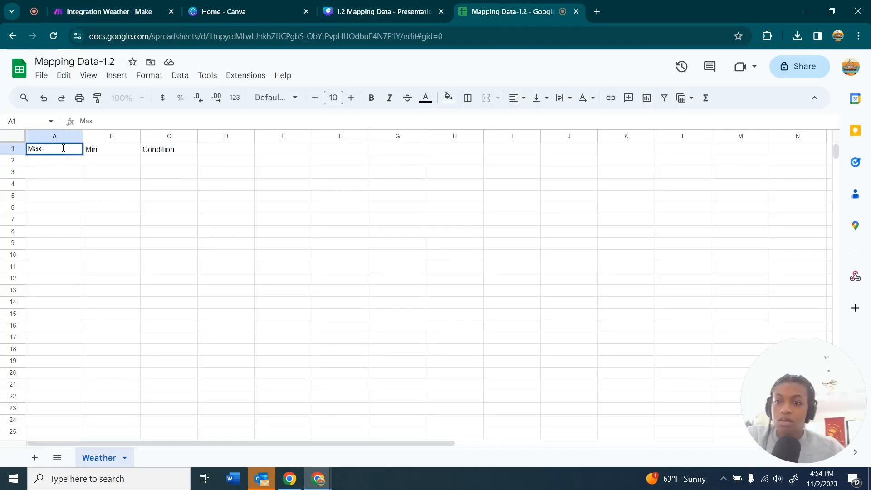
key(ctrl+a)
key(BackSpace)
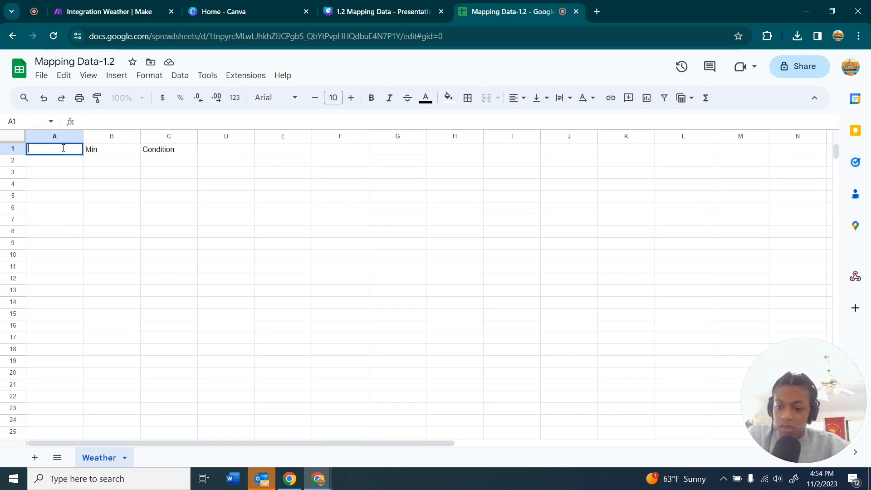
text(Temp)
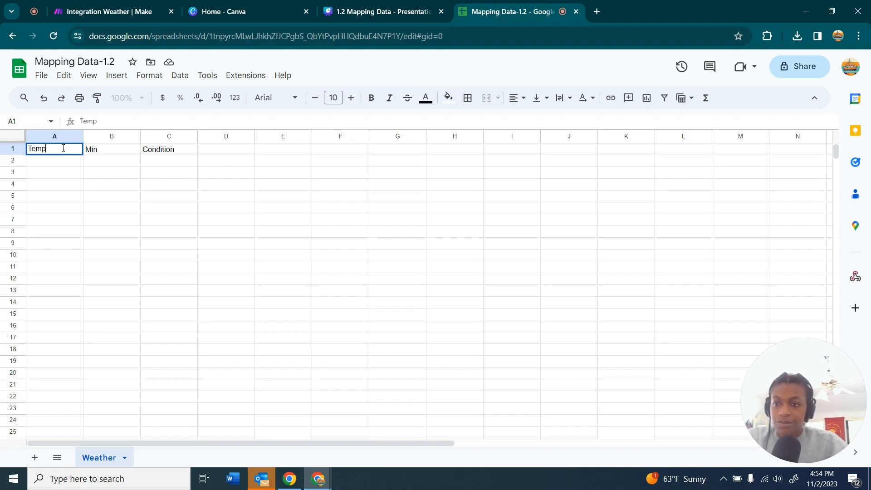
double_click(118, 150)
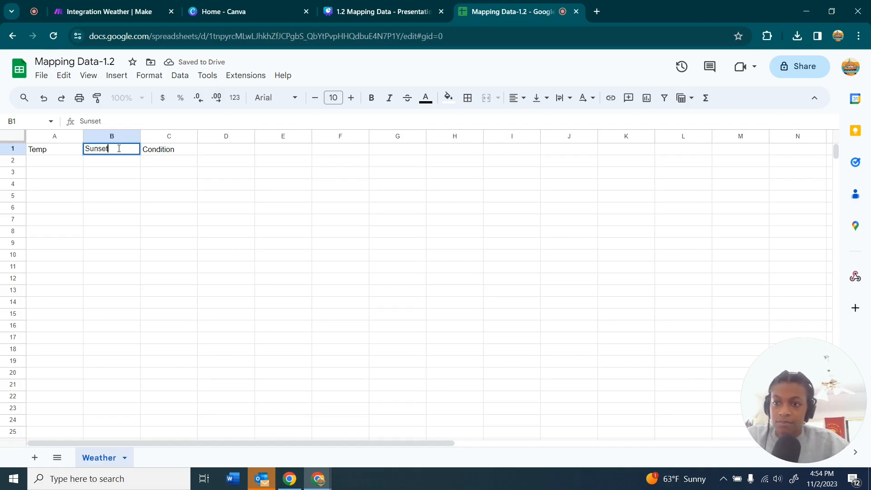
Go back to the Integration Weather scenario in Make with the Google Sheets module's mapping fields open.
click(371, 10)
click(216, 18)
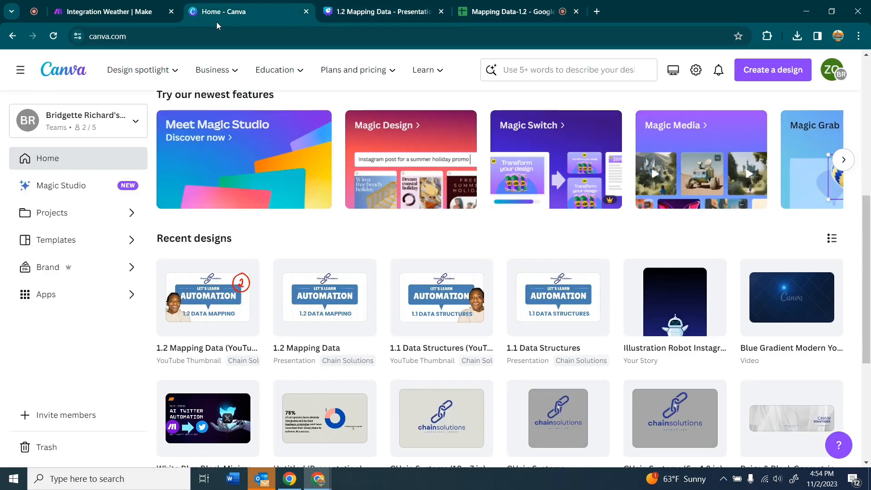
click(84, 12)
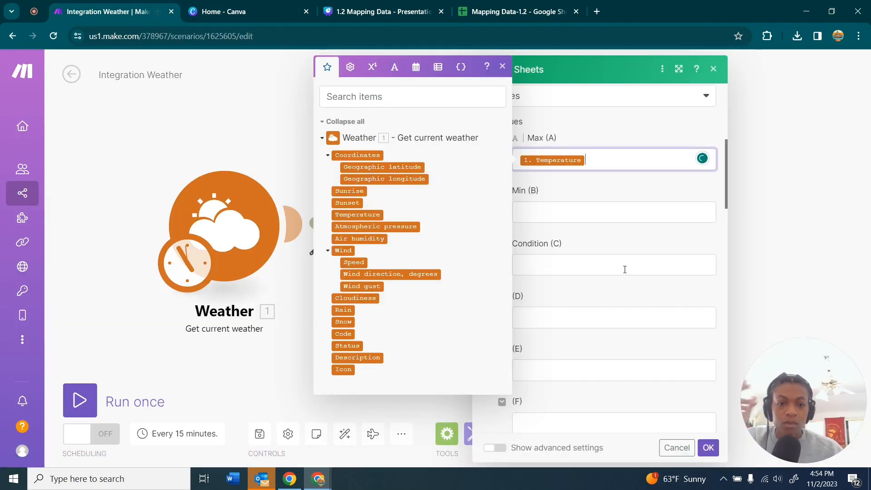
Save and reopen the Google Sheets module, map Weather's Sunset to Min (B) and Status to Condition (C), and confirm the settings.
click(709, 447)
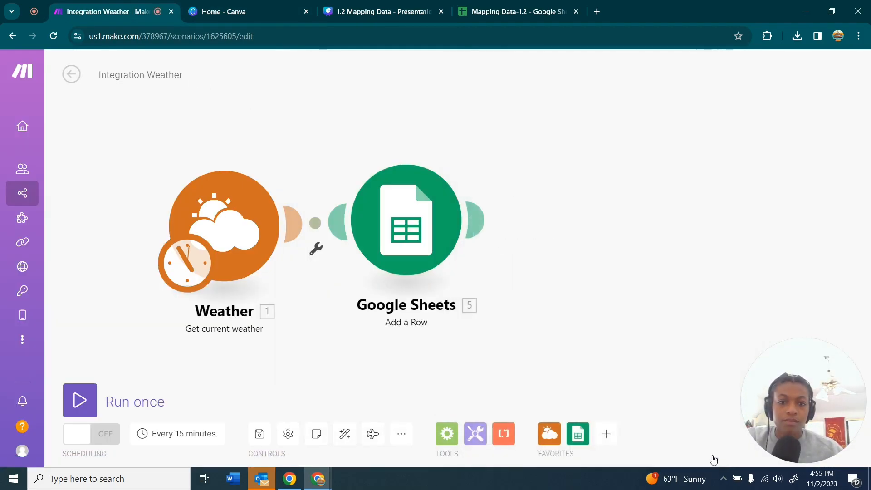
click(457, 240)
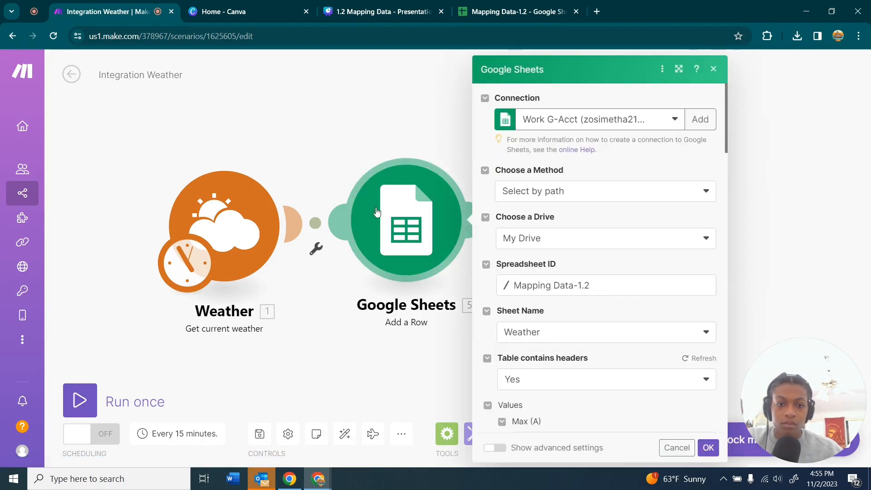
scroll(512, 236, down, 2)
scroll(512, 236, down, 5)
scroll(549, 279, up, 3)
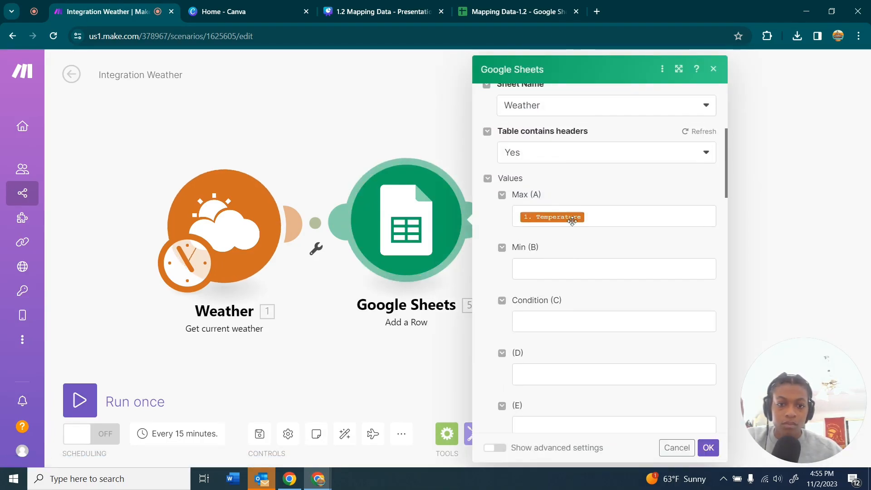
click(549, 271)
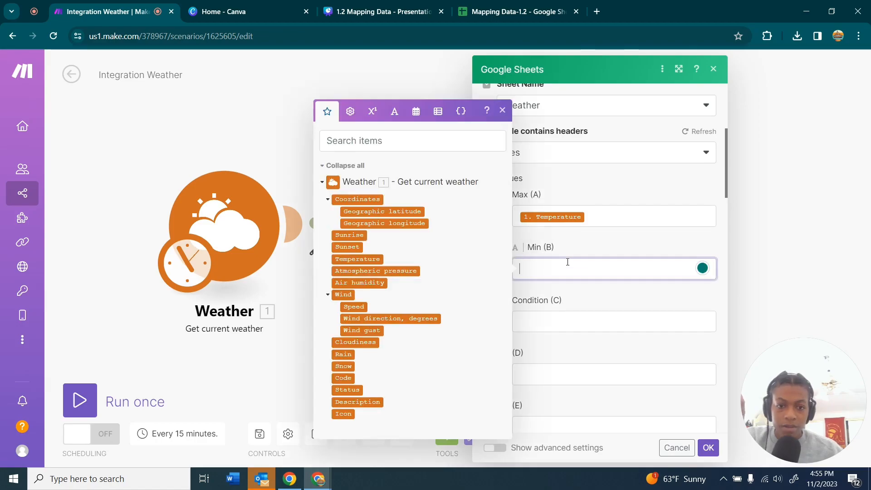
click(352, 248)
key(Tab)
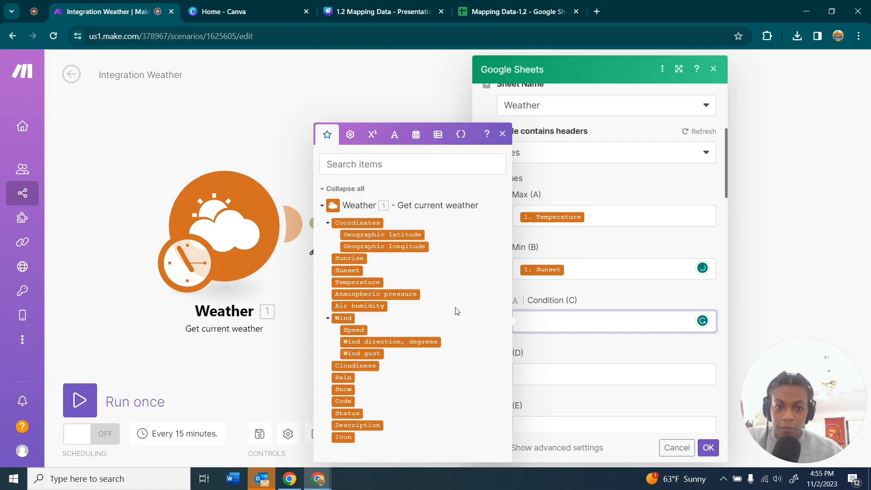
click(347, 414)
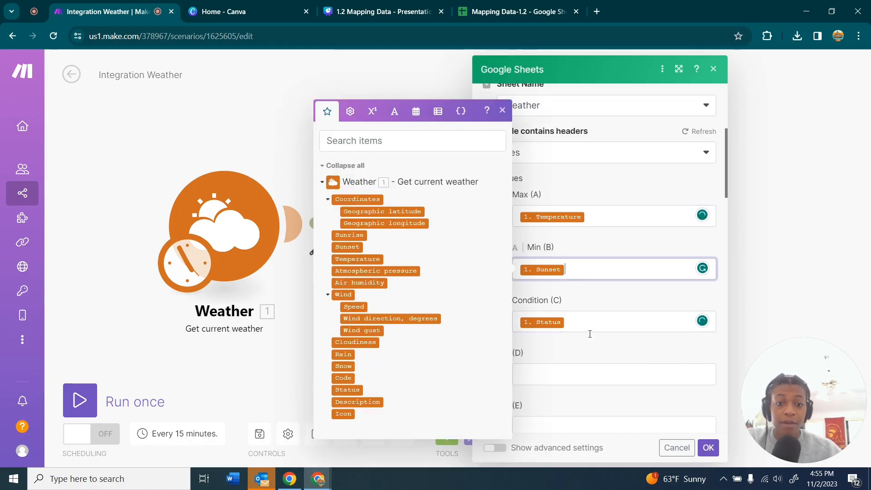
click(566, 272)
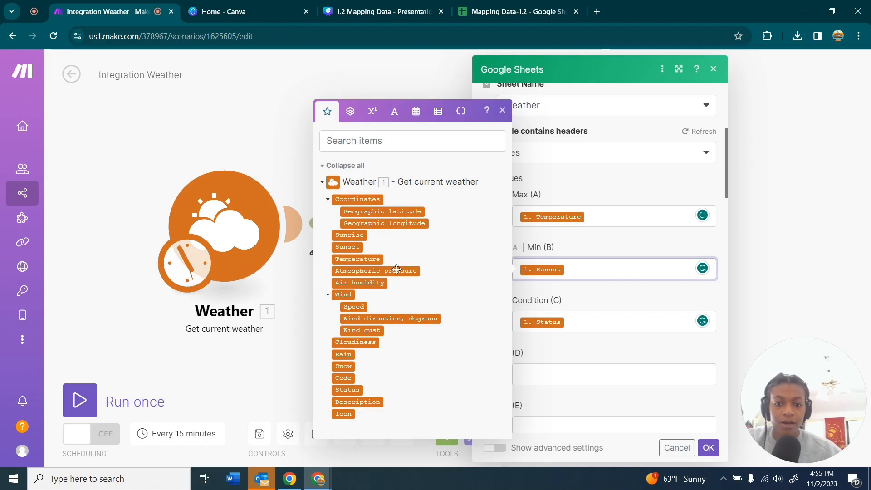
click(709, 447)
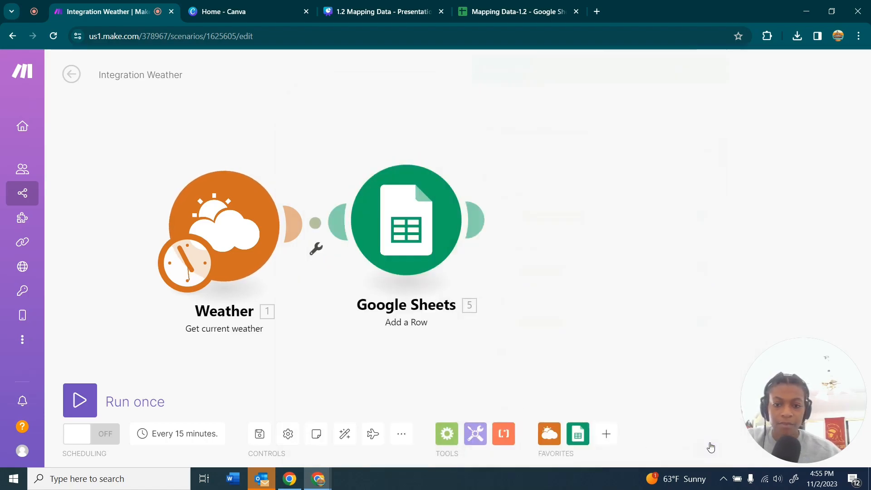
Check the rows below the headers in the Mapping Data-1.2 spreadsheet, and run the Integration Weather scenario once in Make.
drag(300, 338, 336, 330)
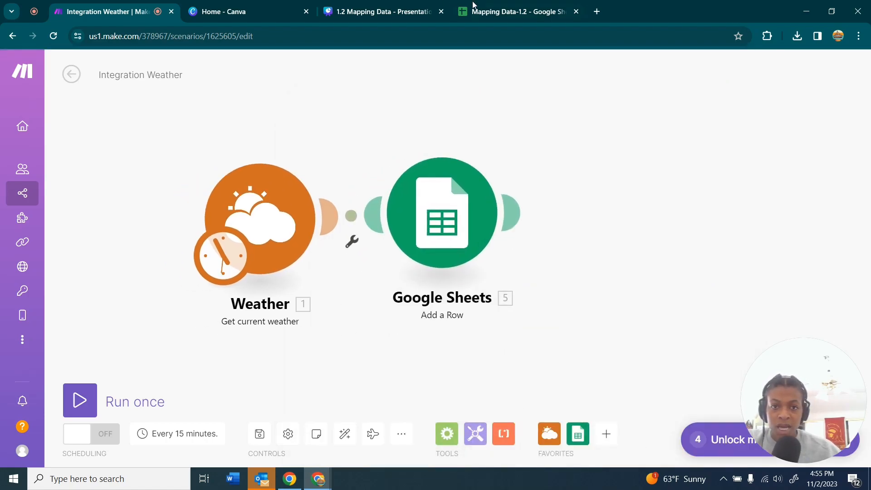
click(473, 5)
click(112, 165)
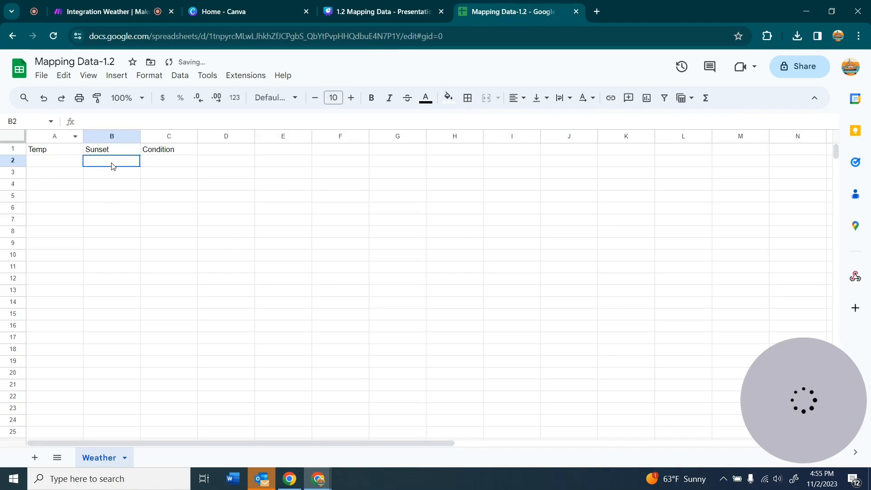
click(171, 173)
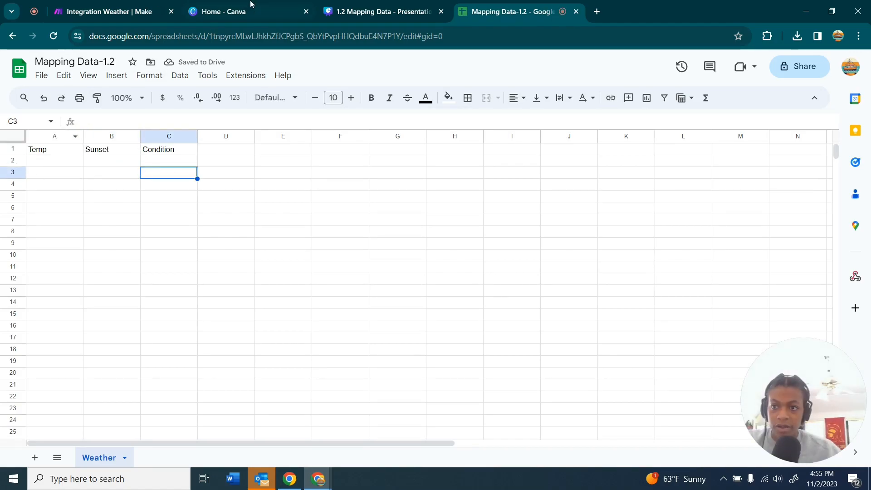
click(121, 11)
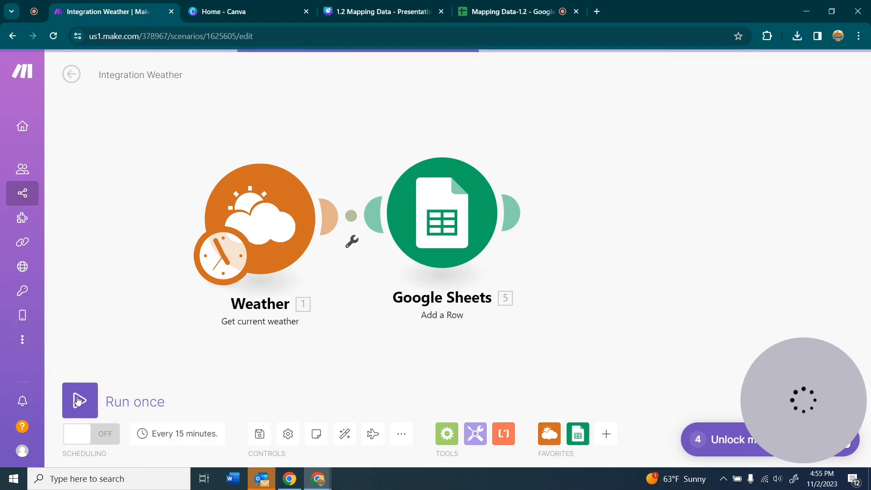
click(77, 401)
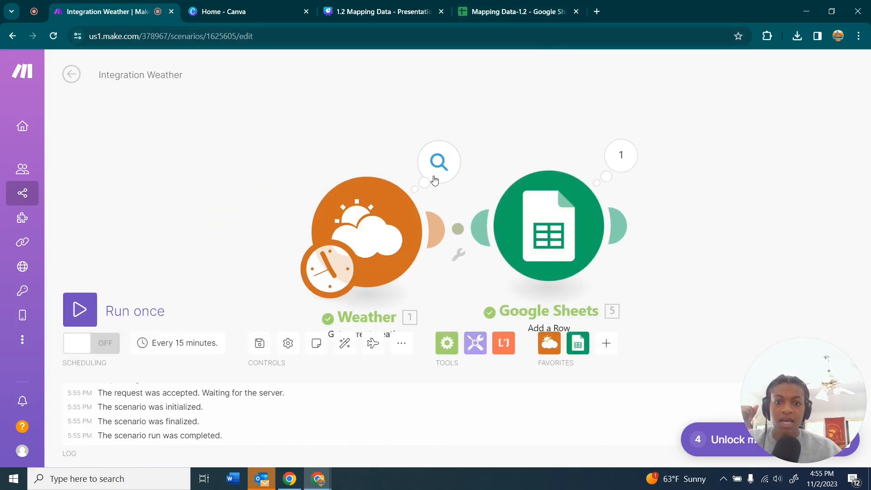
Inspect the run results of the Weather and Google Sheets modules, including the Google Sheets input and output bundles.
click(435, 180)
click(417, 134)
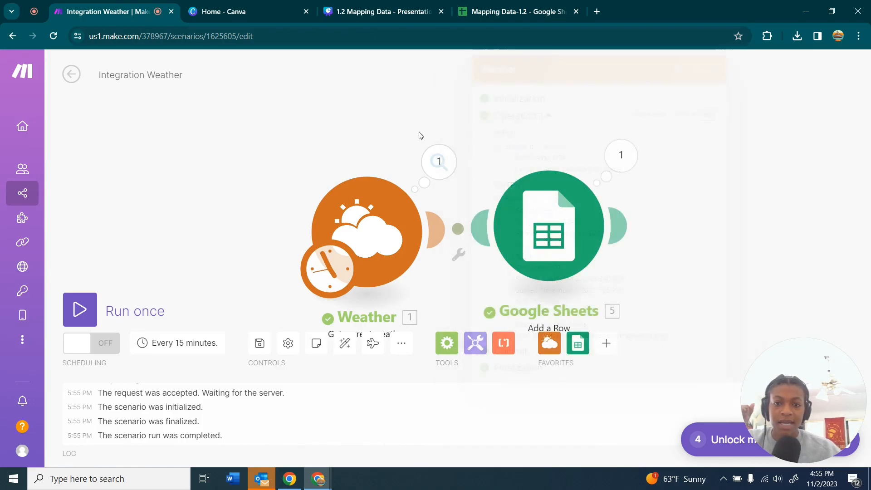
click(623, 157)
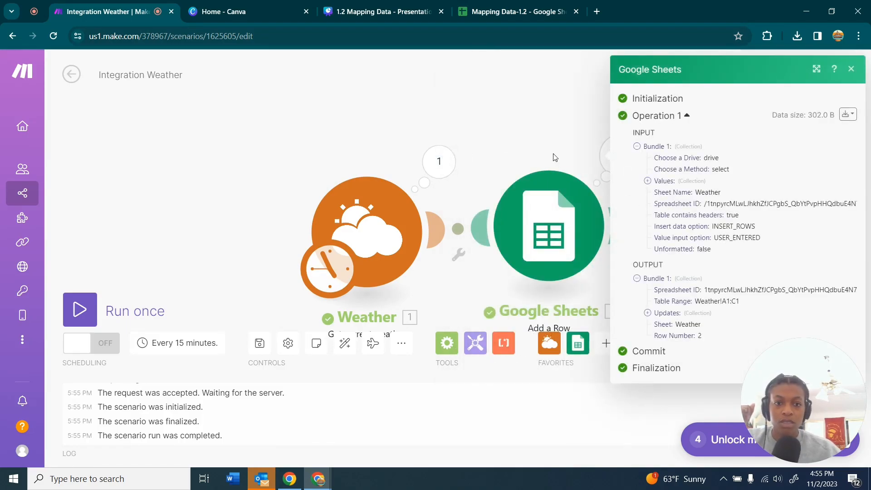
click(544, 164)
click(620, 156)
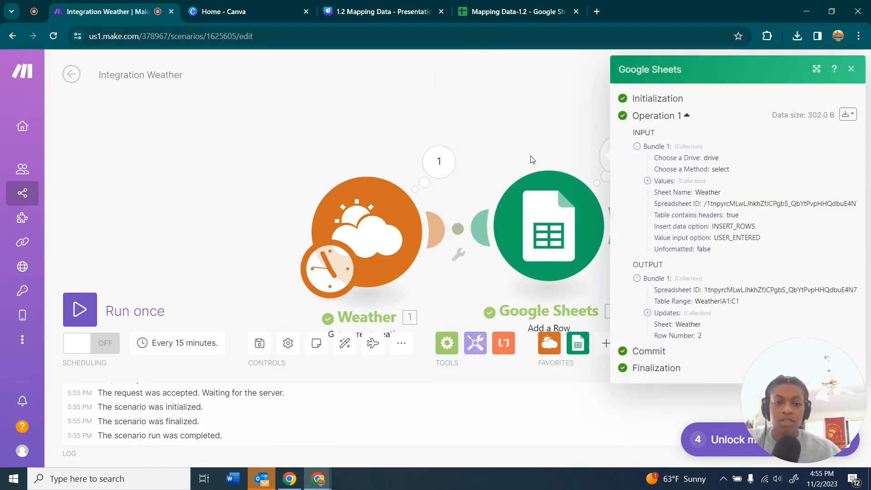
click(478, 135)
click(445, 170)
click(320, 132)
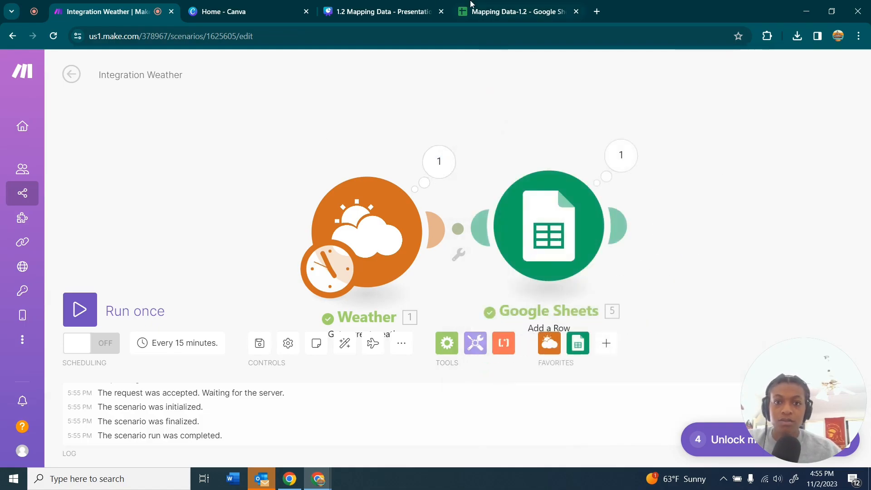
Switch to the Mapping Data-1.2 spreadsheet and examine the Temp, Sunset and Condition values in row 2.
click(529, 12)
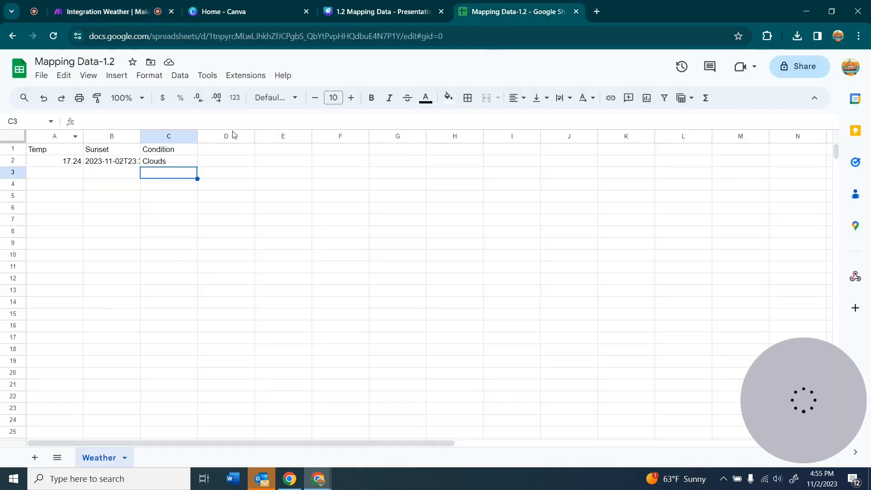
click(44, 186)
click(51, 165)
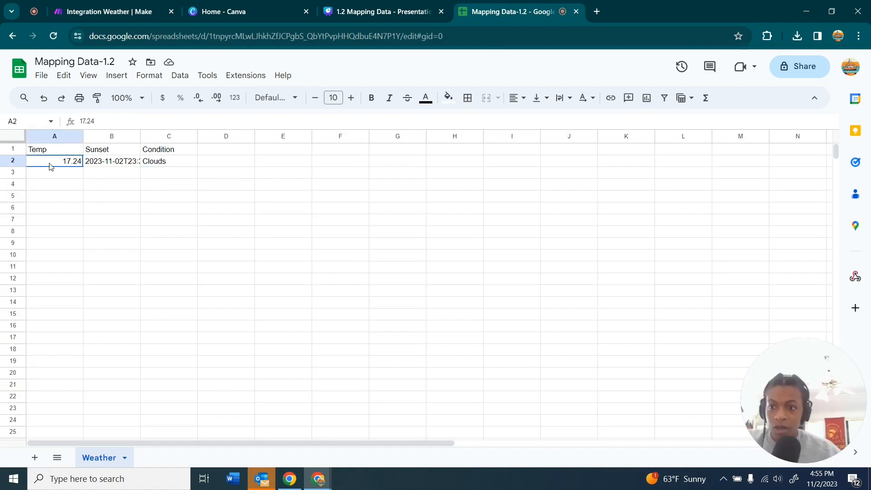
click(126, 161)
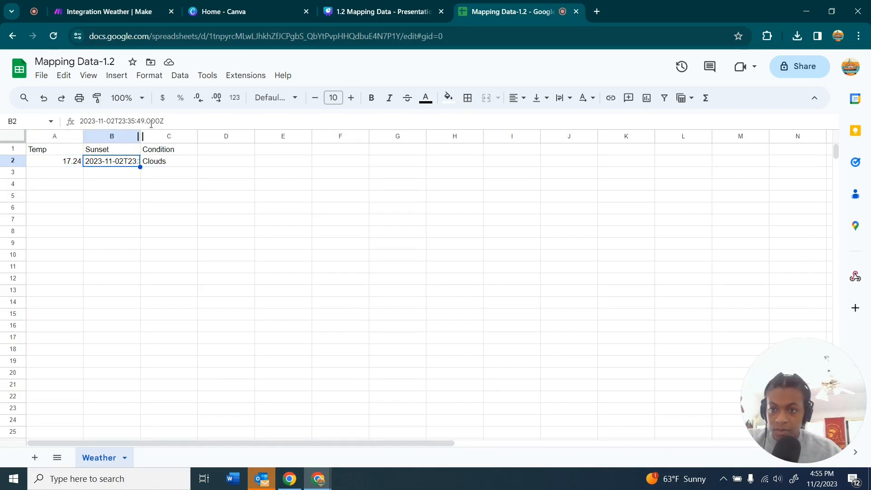
click(167, 163)
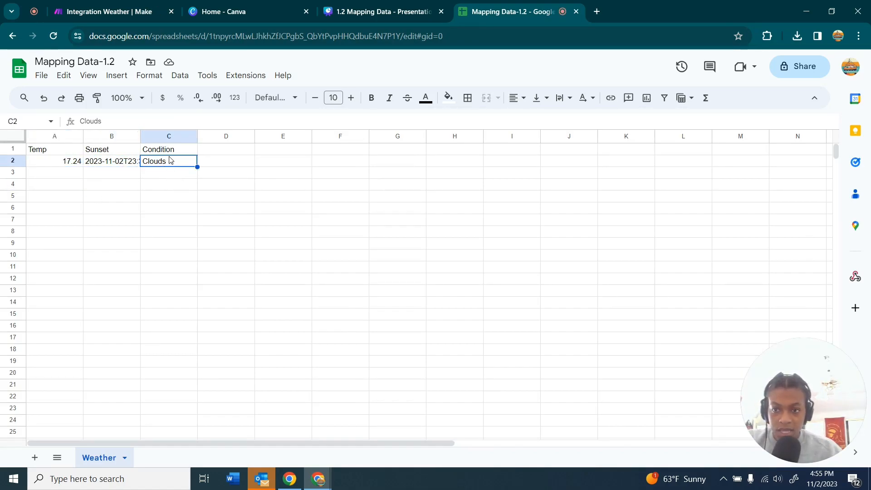
click(122, 164)
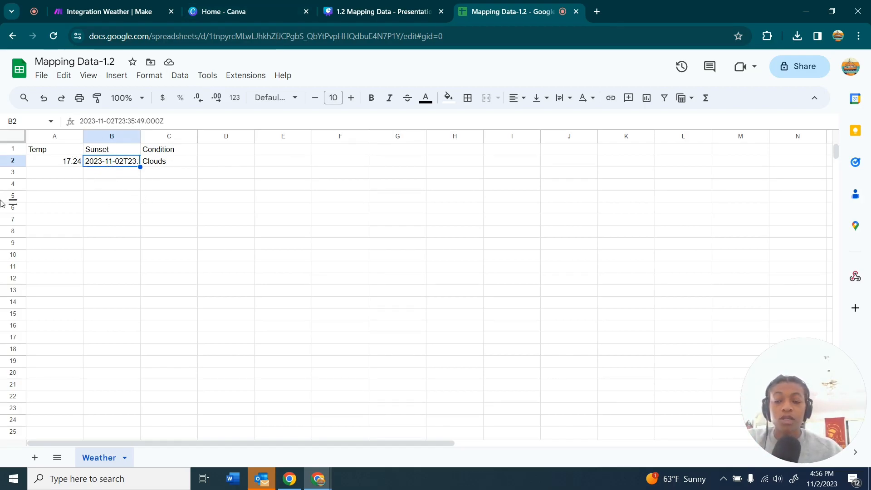
click(60, 163)
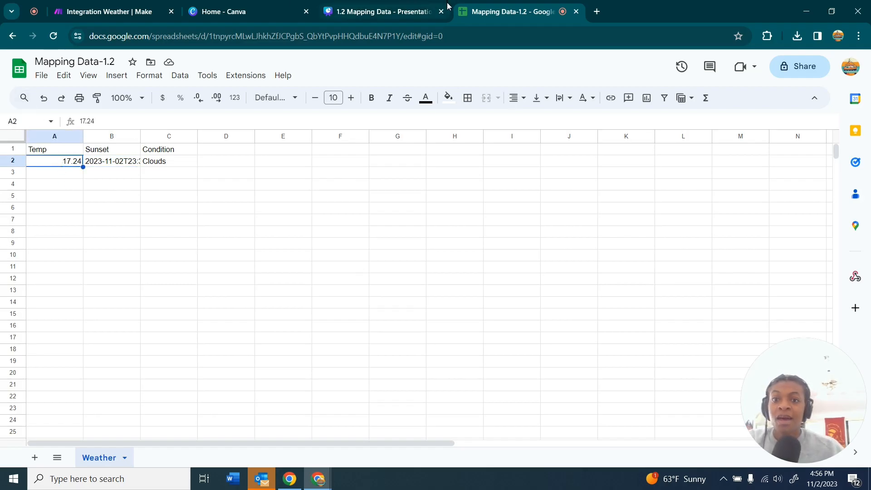
Review the Use Case slide in the 1.2 Mapping Data presentation in Canva and return to the Make scenario.
click(379, 12)
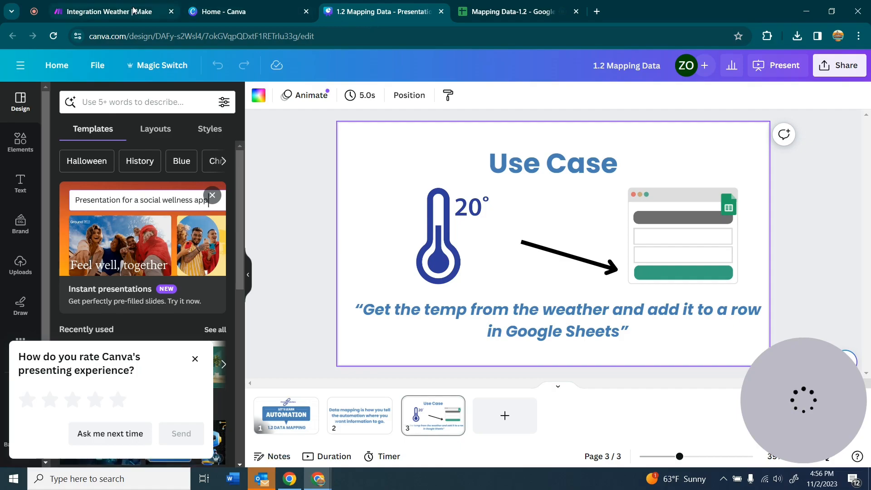
click(140, 15)
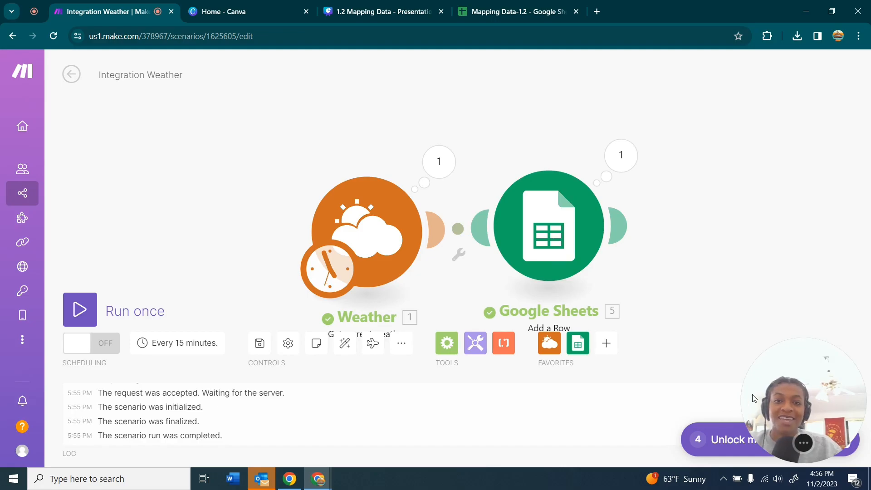
mouse_move(804, 443)
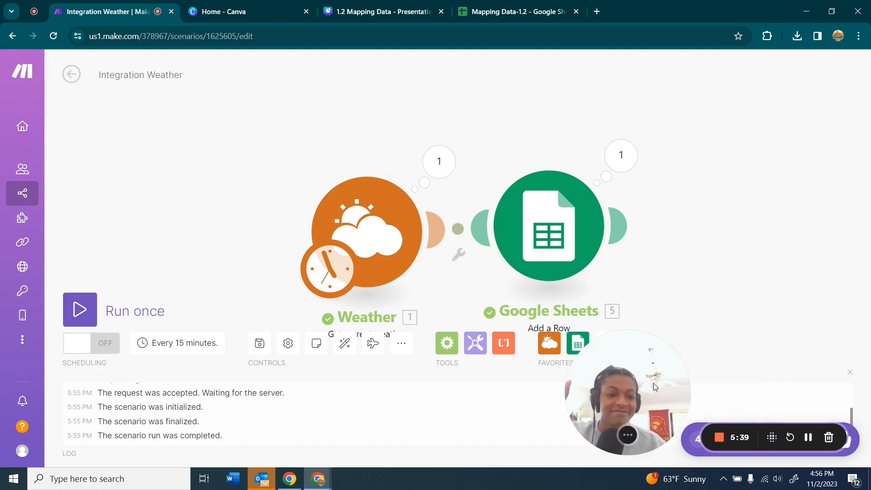